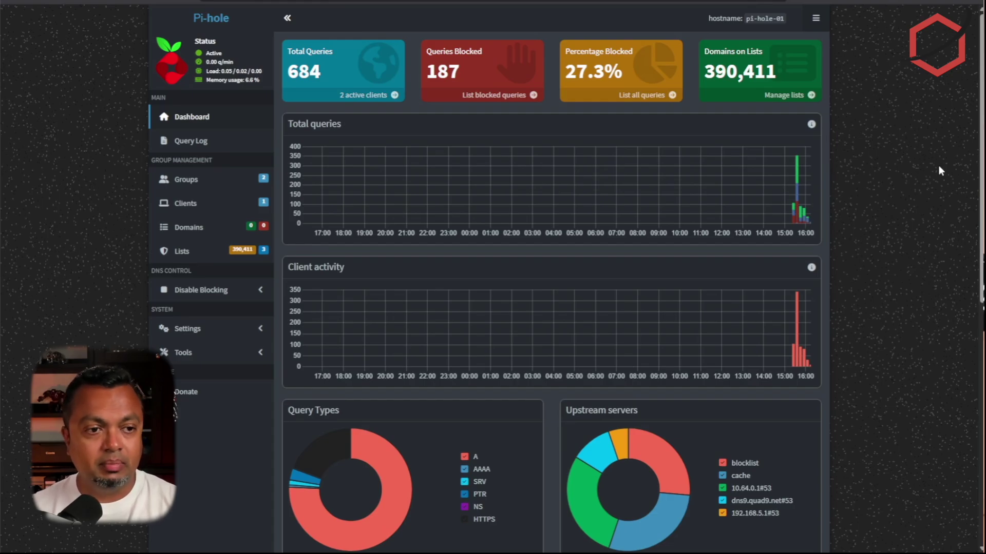
Step: Examine the subscribed lists, and look over the YT_Test entry in group management
click(183, 251)
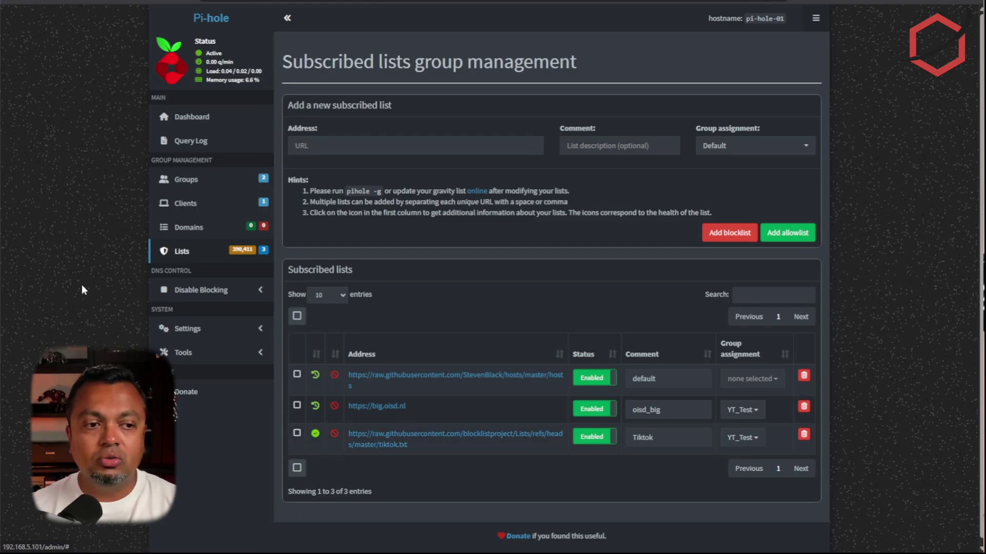
click(187, 181)
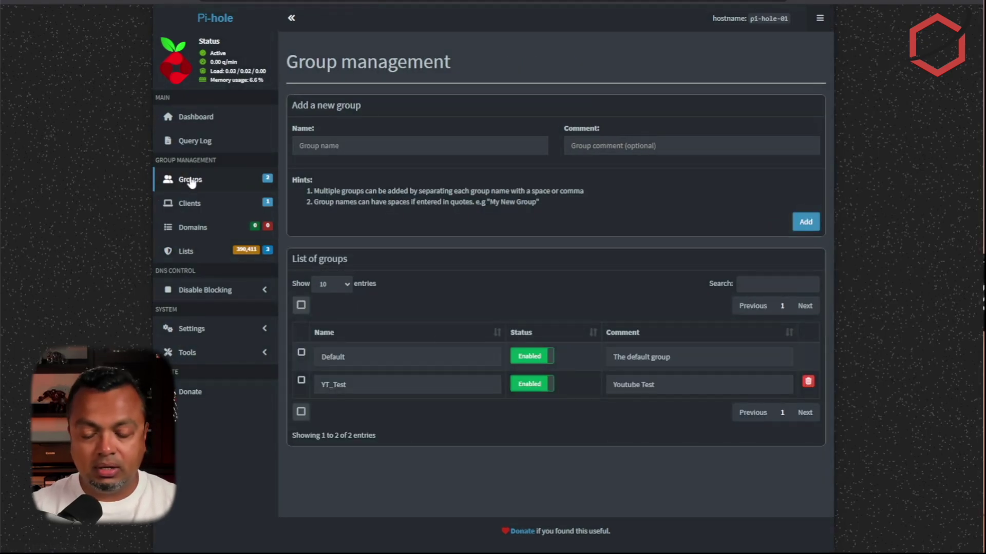
key(ctrl+plus)
key(ctrl+plus)
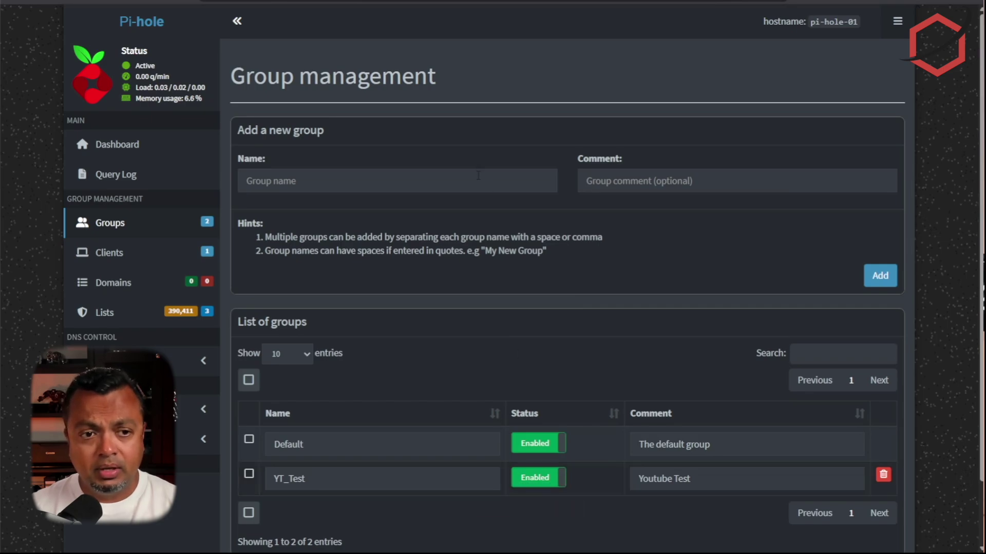
click(478, 176)
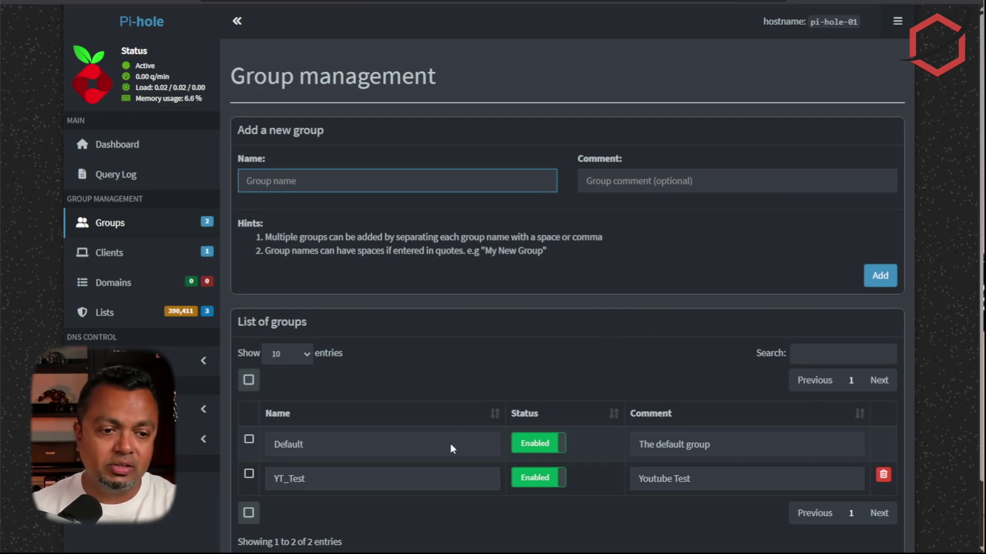
click(419, 476)
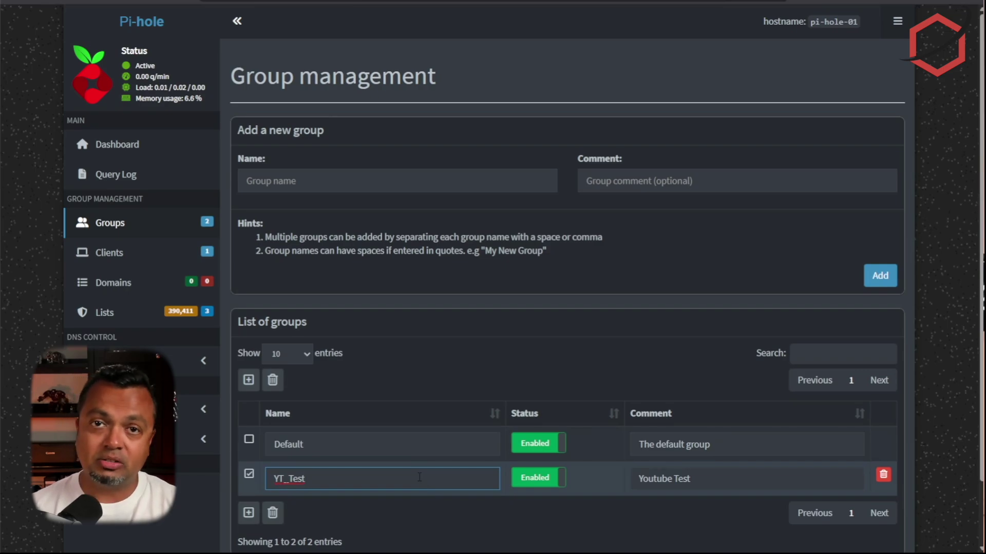
Step: Open client group management and search the known clients for 192.168 in the new-client form
click(137, 254)
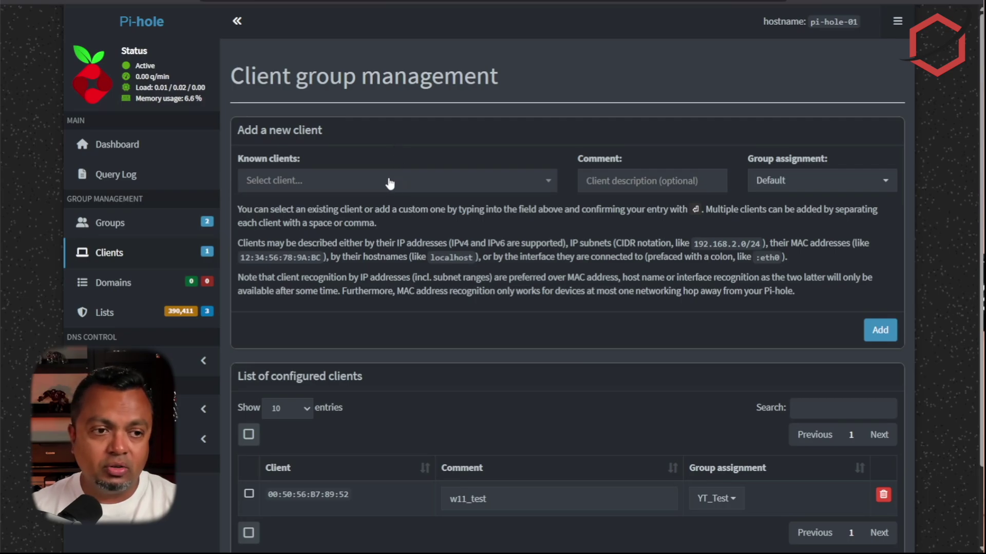
click(390, 184)
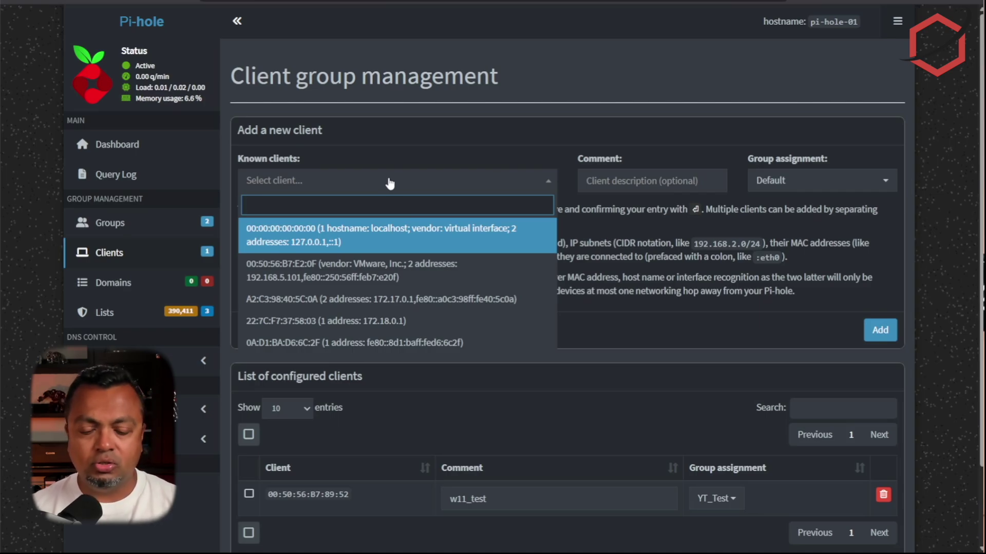
text(192.168)
key(BackSpace)
key(BackSpace)
key(BackSpace)
key(BackSpace)
key(BackSpace)
key(BackSpace)
key(BackSpace)
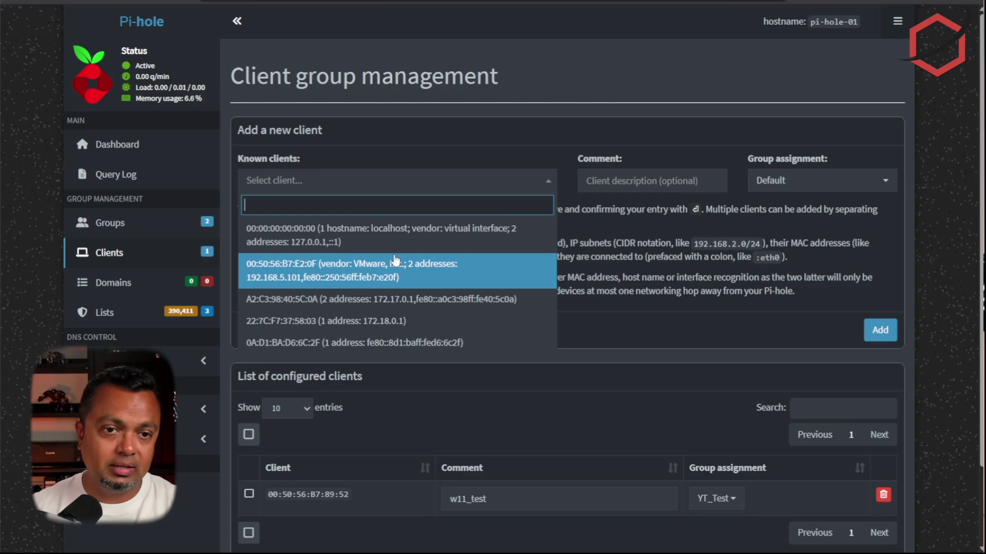
click(620, 177)
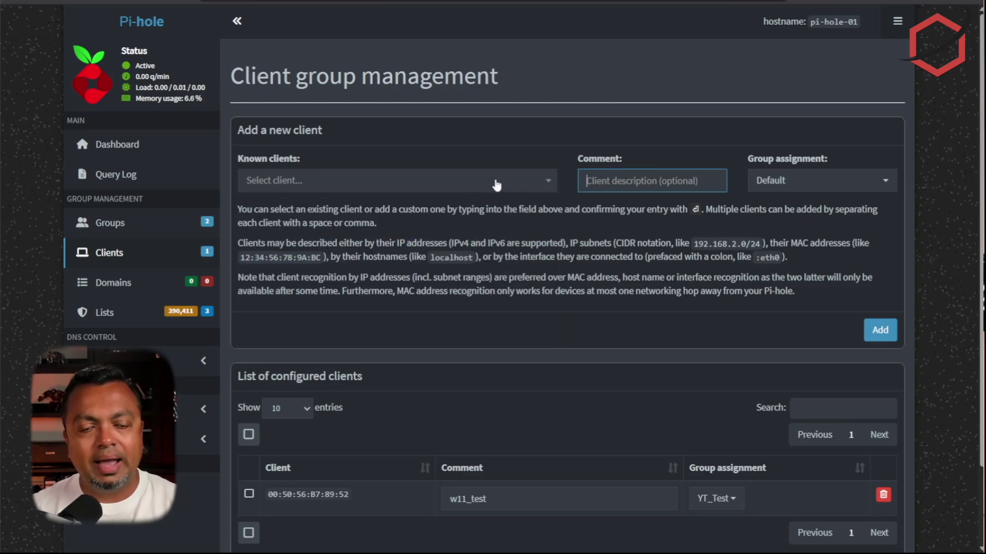
click(488, 185)
click(490, 185)
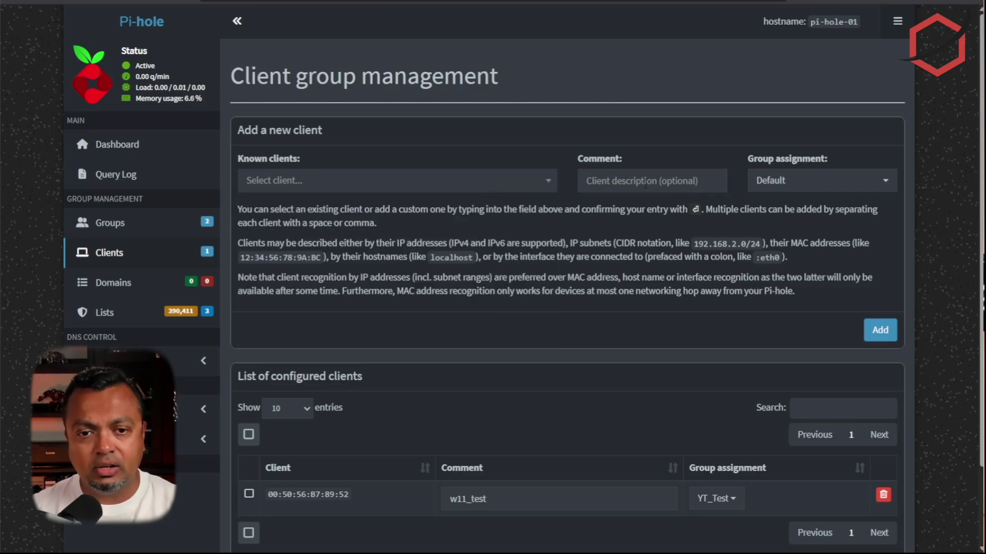
Step: Try filling in a new client with the known VMware device at 192.168.5.101, assigned to both Default and YT_Test
click(800, 185)
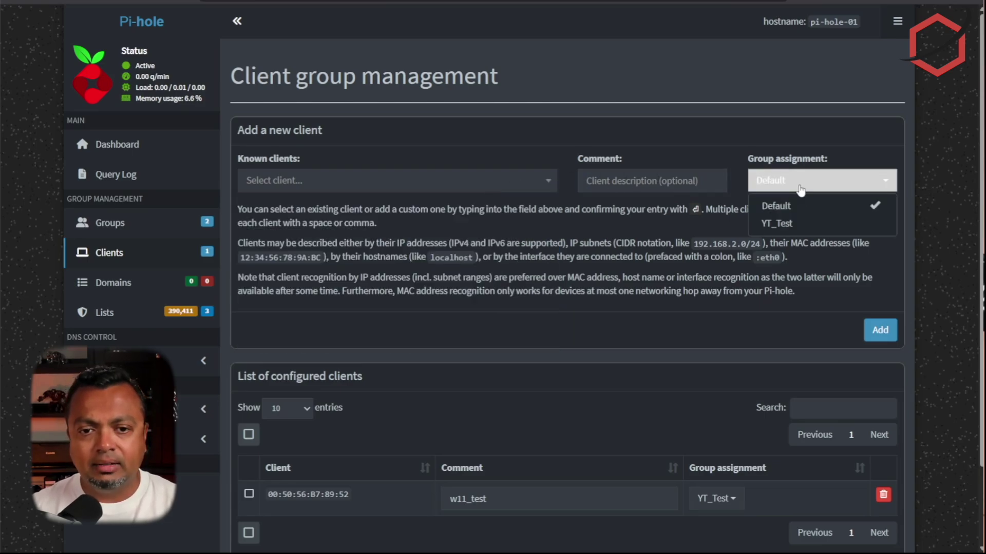
click(802, 223)
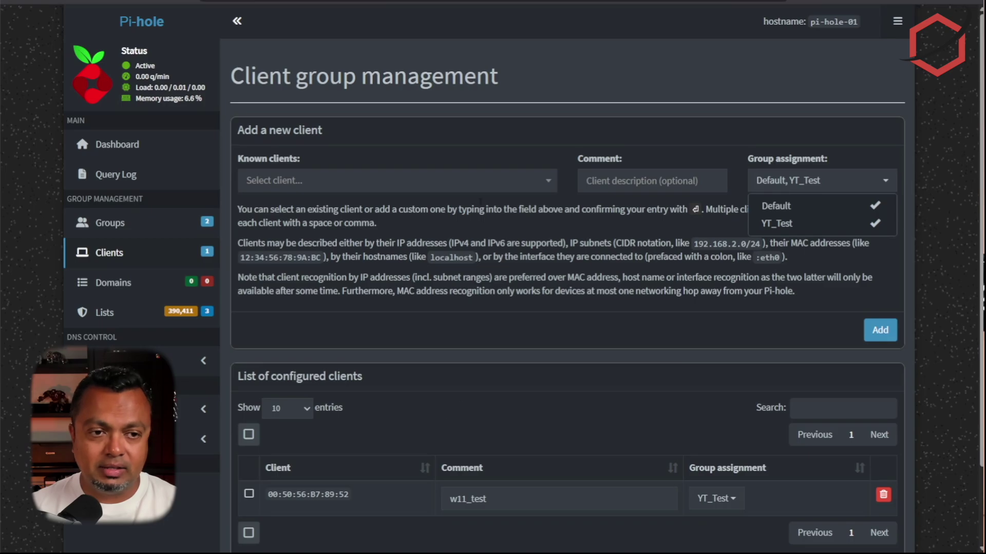
click(477, 182)
click(401, 276)
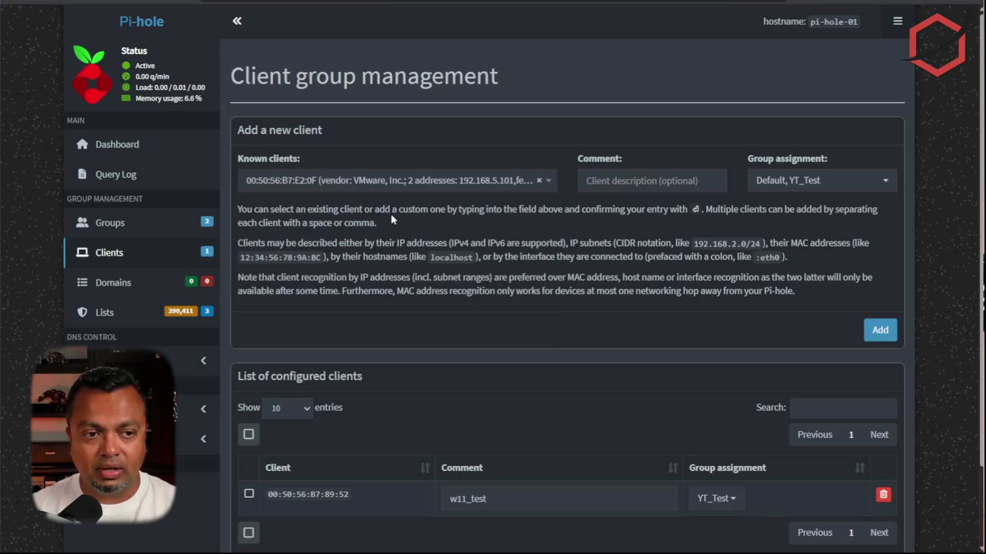
click(831, 189)
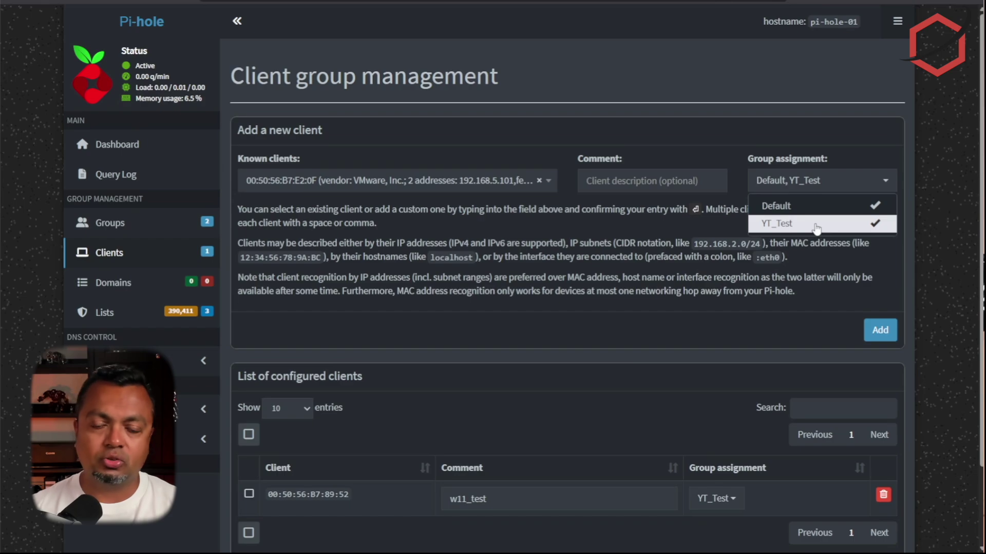
click(697, 220)
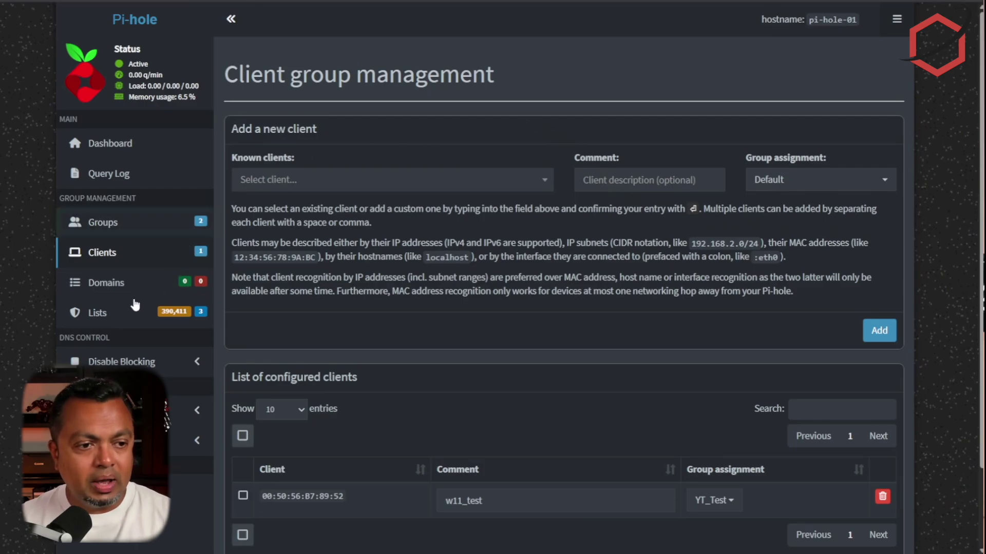
Step: Examine the group assignment options of the oisd_big subscribed list and the entries in group management
click(119, 317)
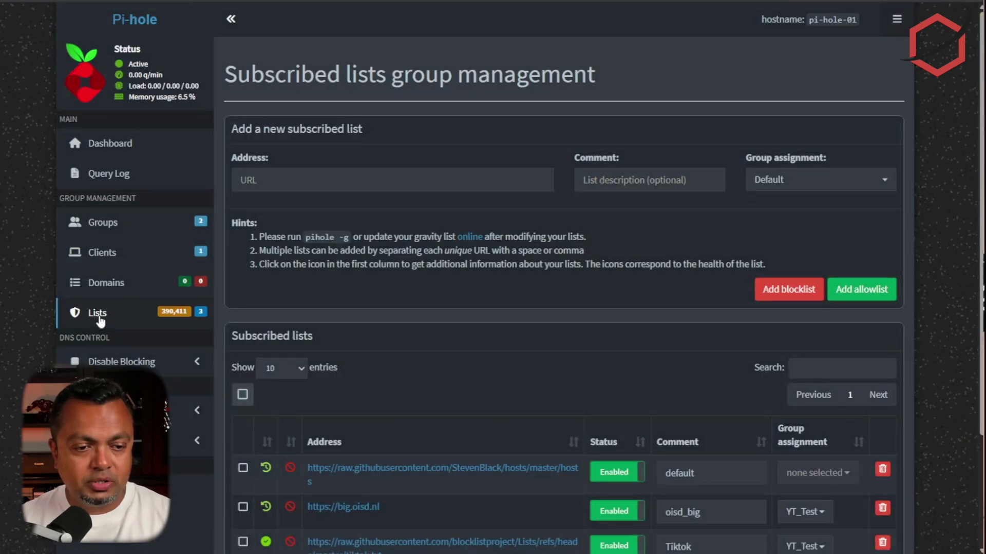
scroll(466, 365, down, 1)
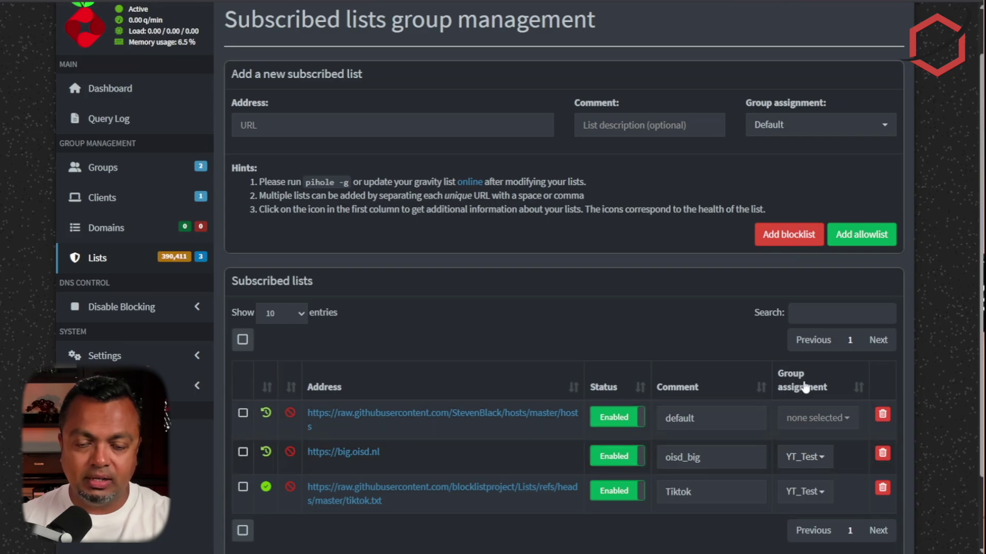
scroll(842, 392, down, 1)
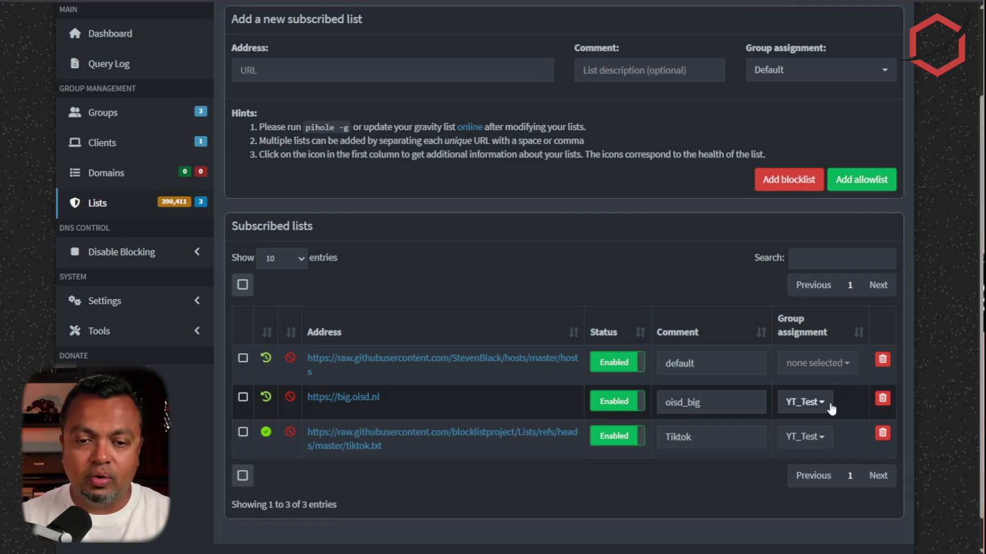
click(831, 407)
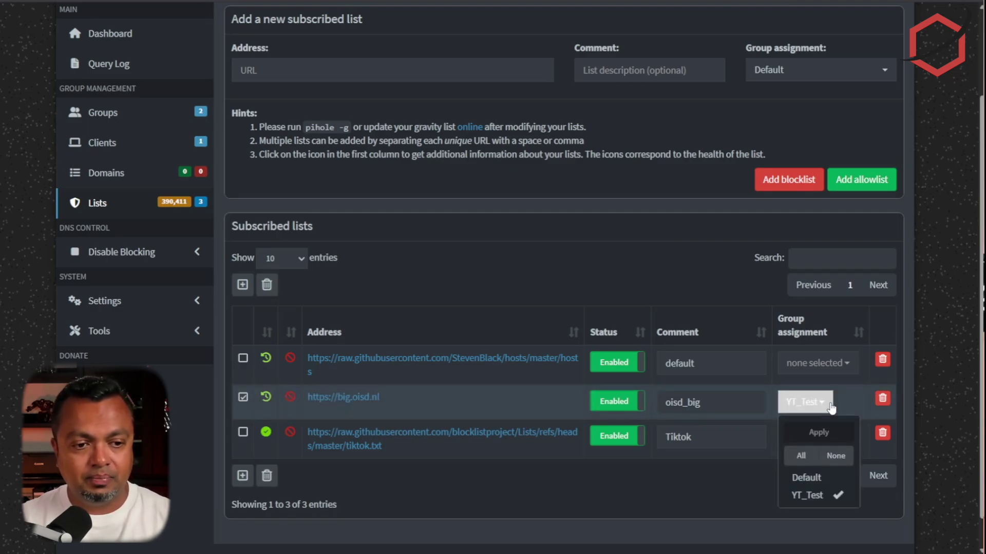
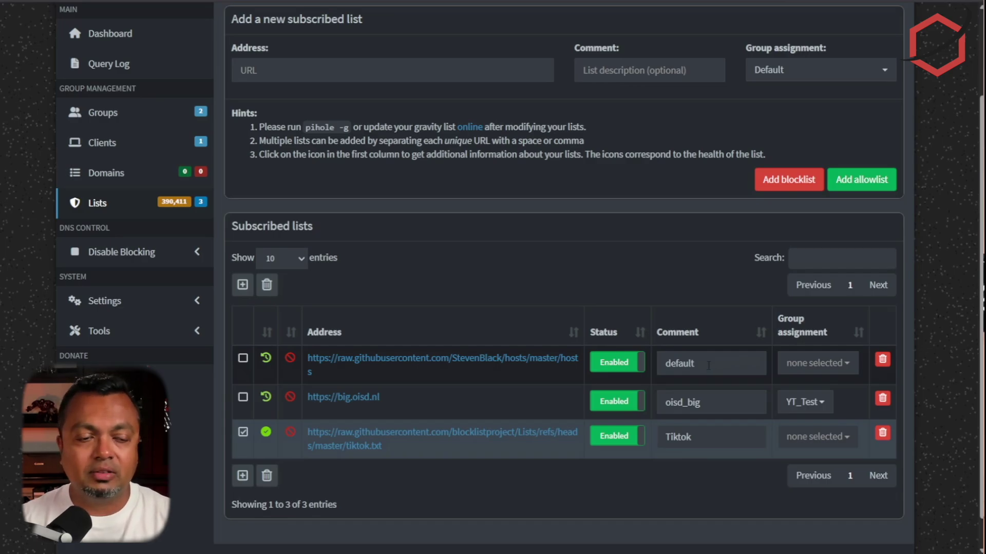
click(125, 110)
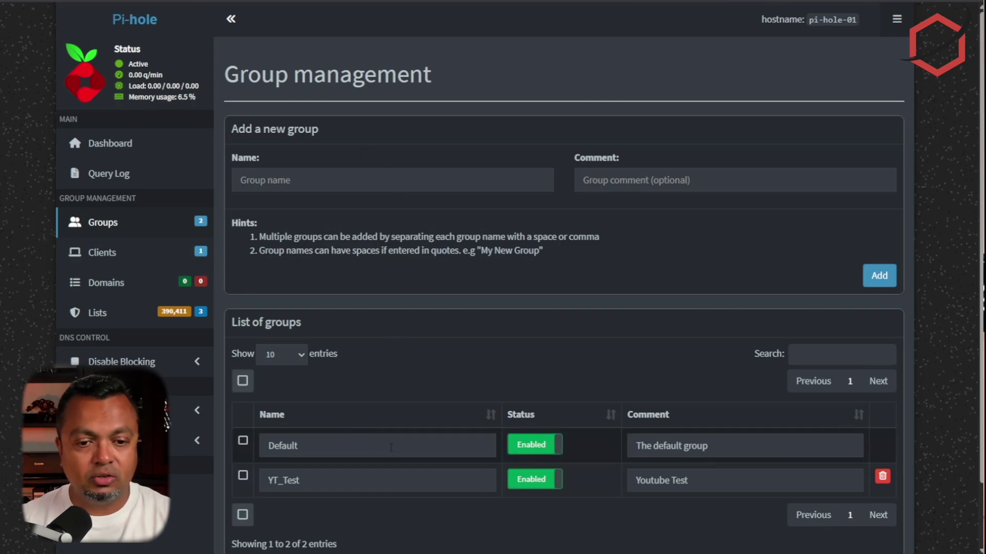
mouse_move(442, 449)
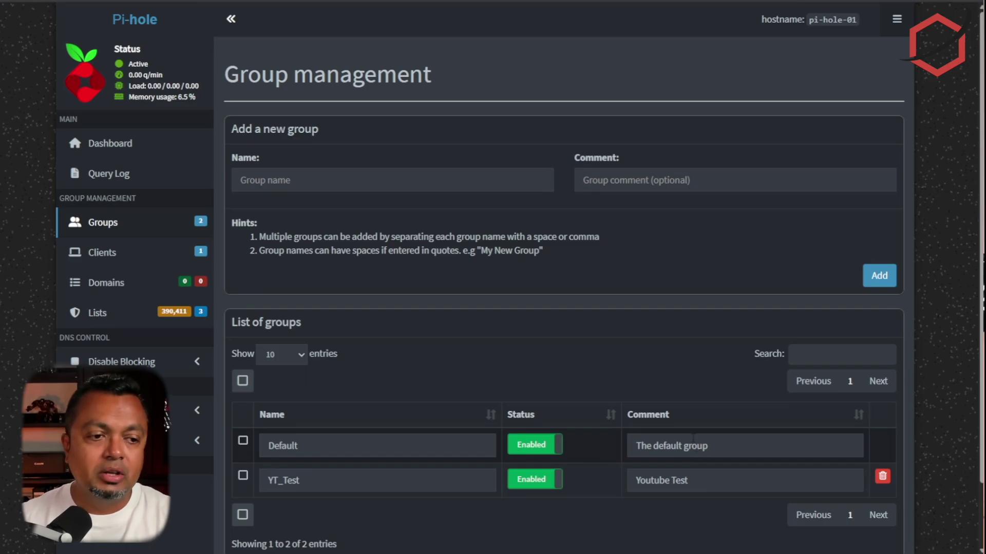
Step: Assign the StevenBlack hosts blocklist to both the Default and YT_Test groups and apply the assignment
click(119, 313)
scroll(695, 414, down, 2)
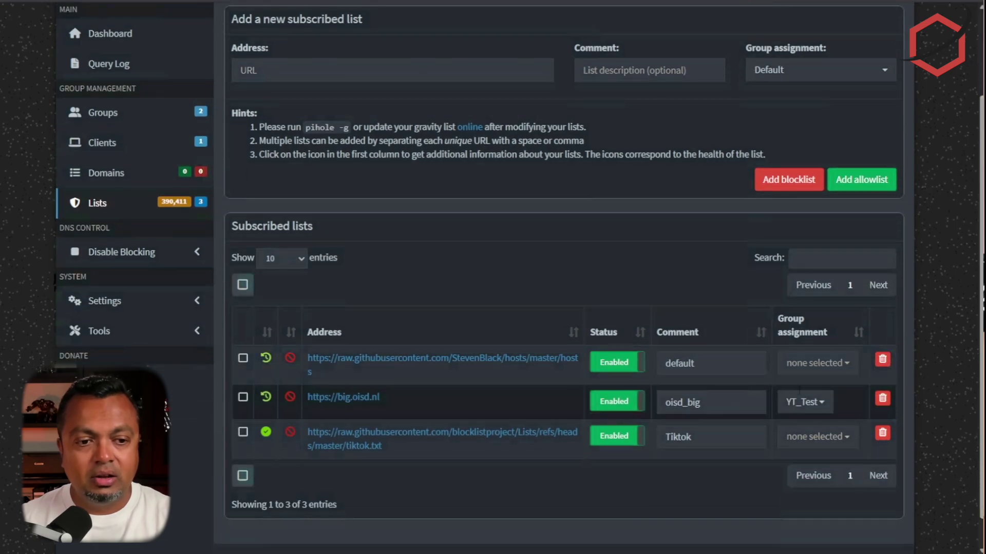
click(842, 363)
click(822, 439)
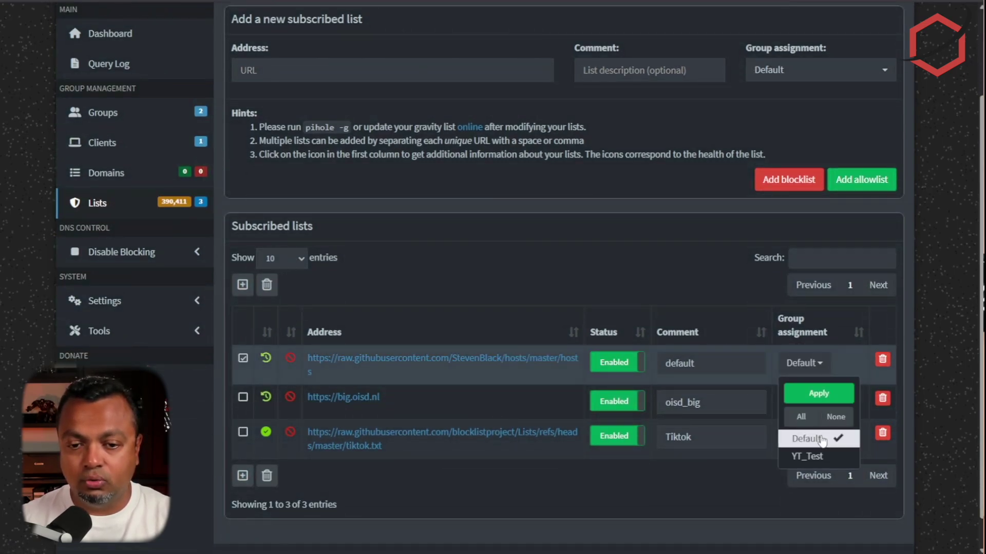
click(810, 459)
click(832, 399)
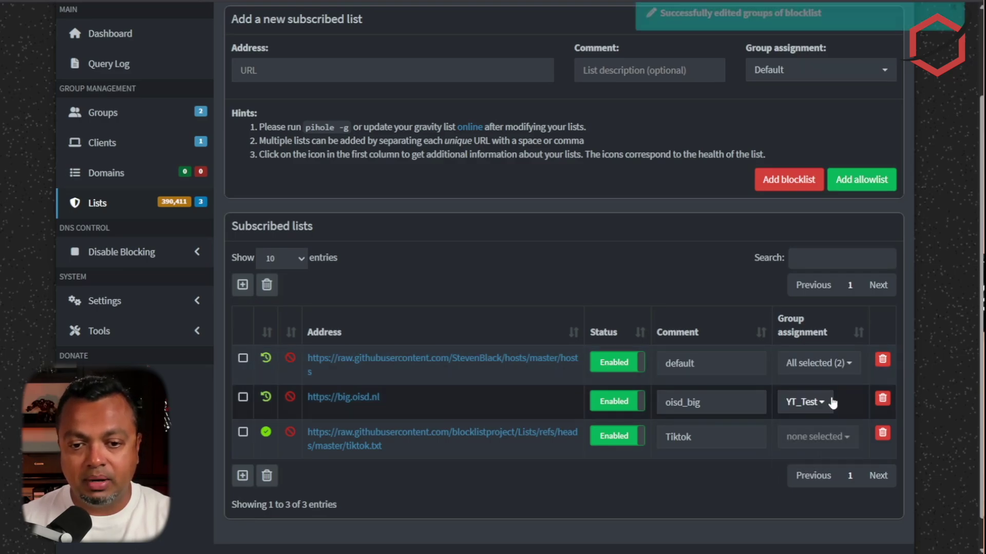
Step: Add the Default group to the oisd_big blocklist's assignment alongside YT_Test and apply it
click(823, 403)
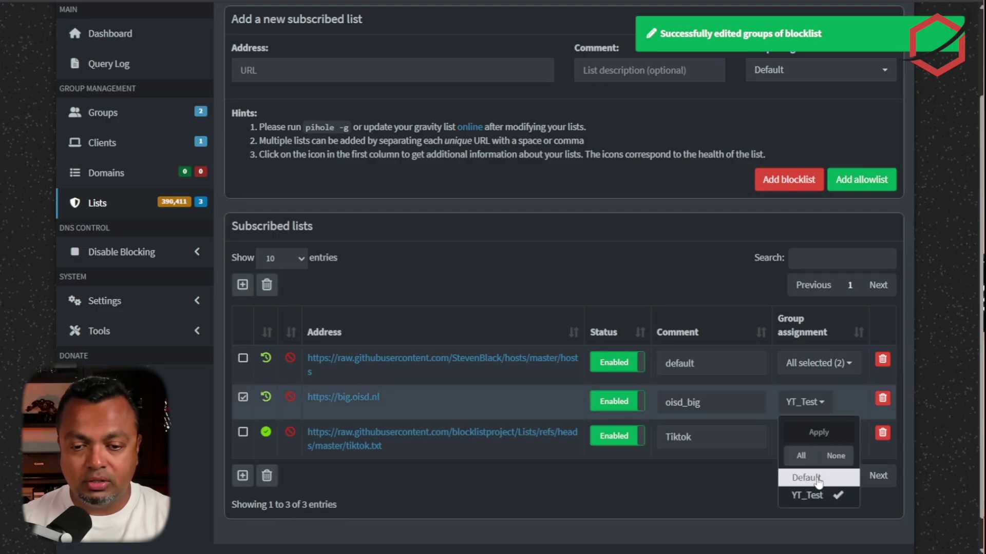
click(818, 481)
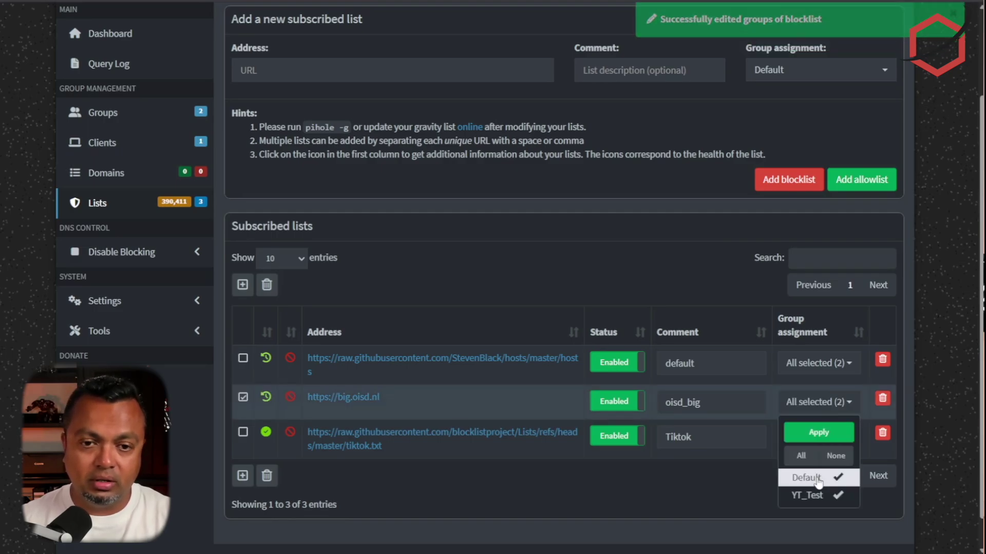
click(822, 430)
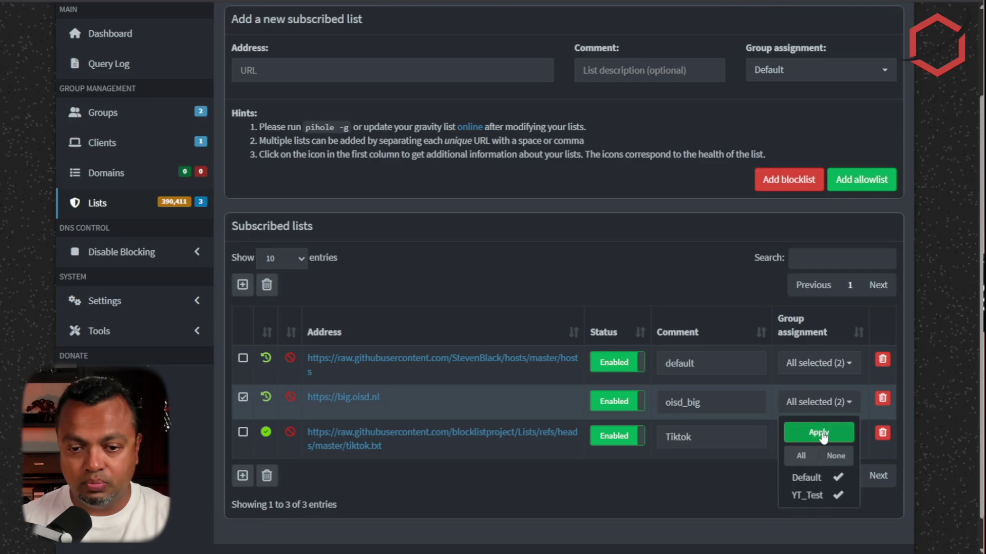
Step: Assign the Tiktok blocklist to the Default group only and apply the assignment
click(843, 446)
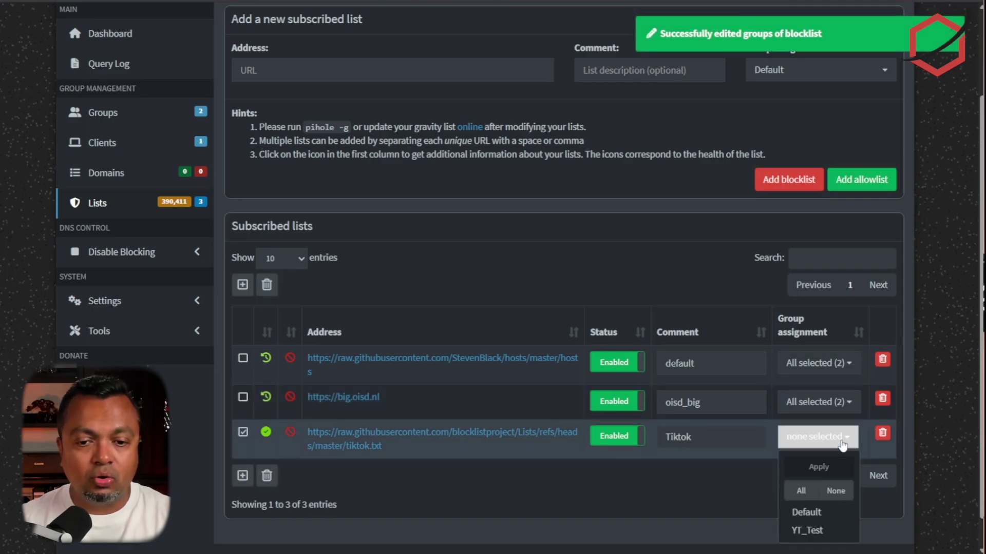
click(811, 514)
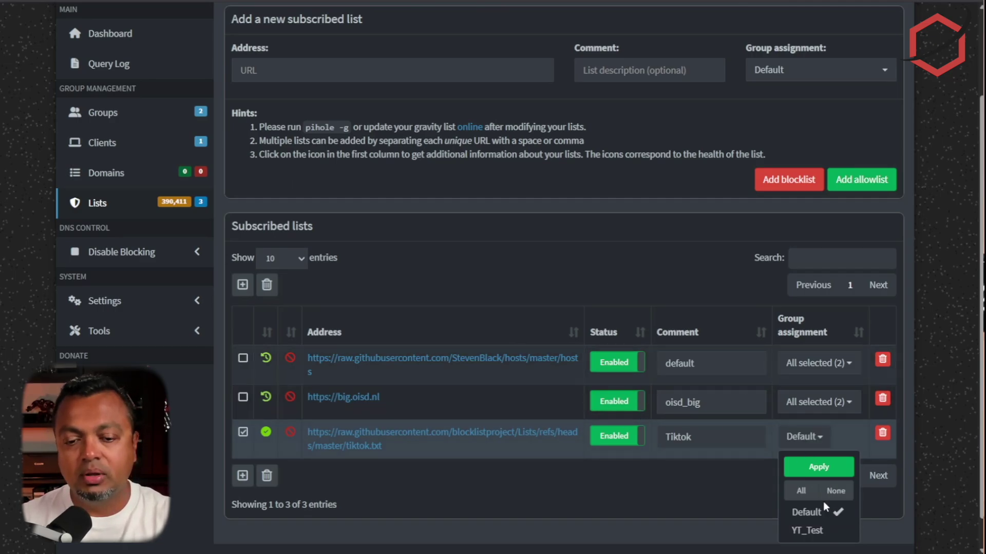
click(821, 468)
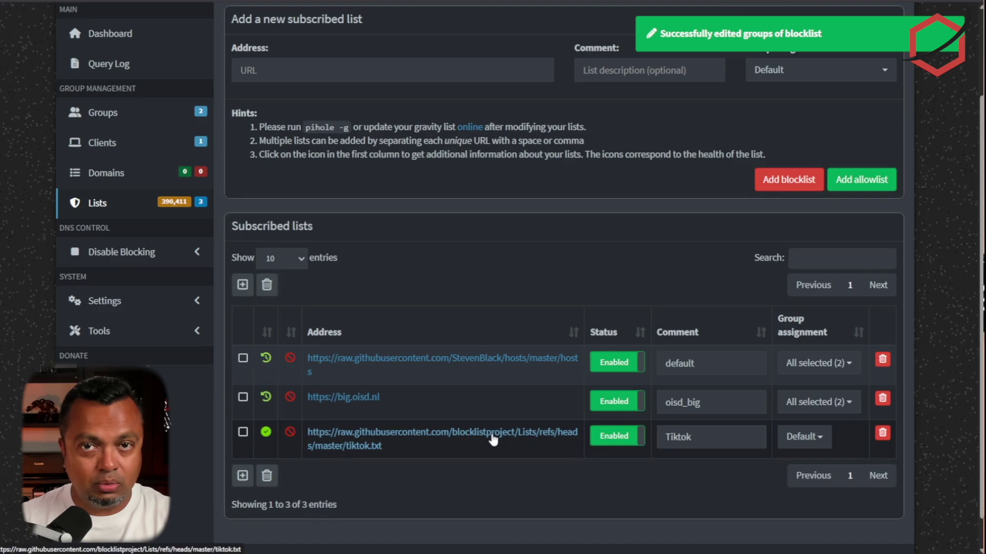
click(817, 445)
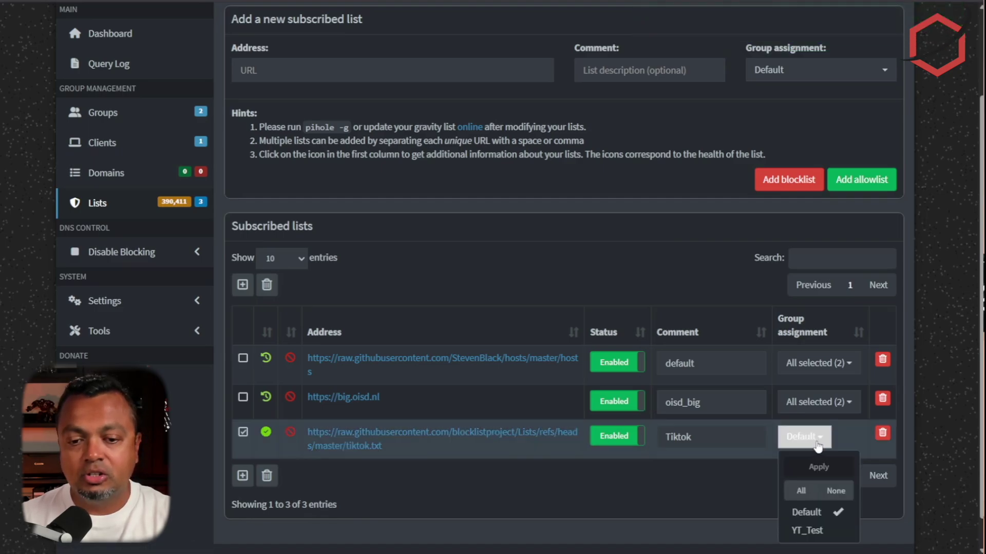
click(826, 531)
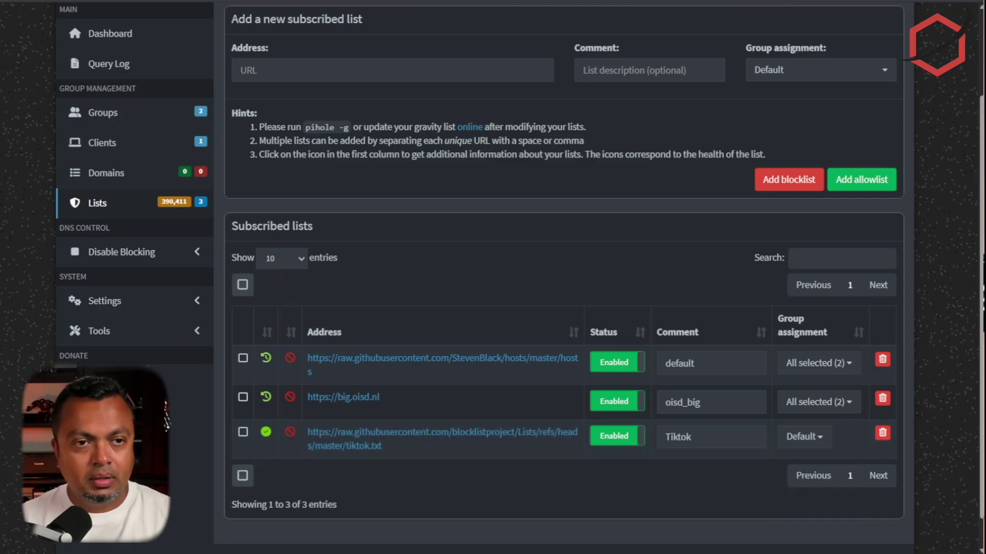
Step: Load the TikTok website in a new browser tab to test access from this client
key(ctrl+t)
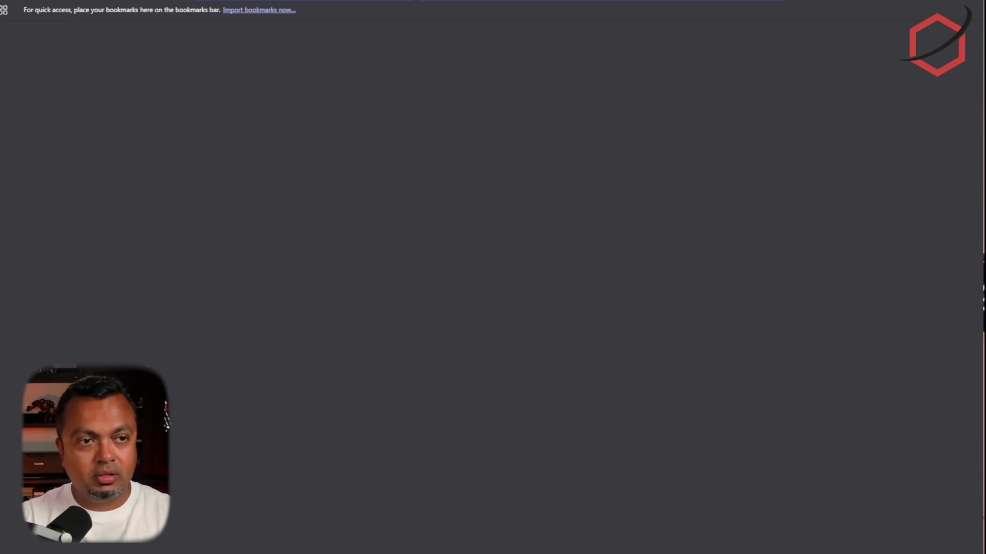
key(Return)
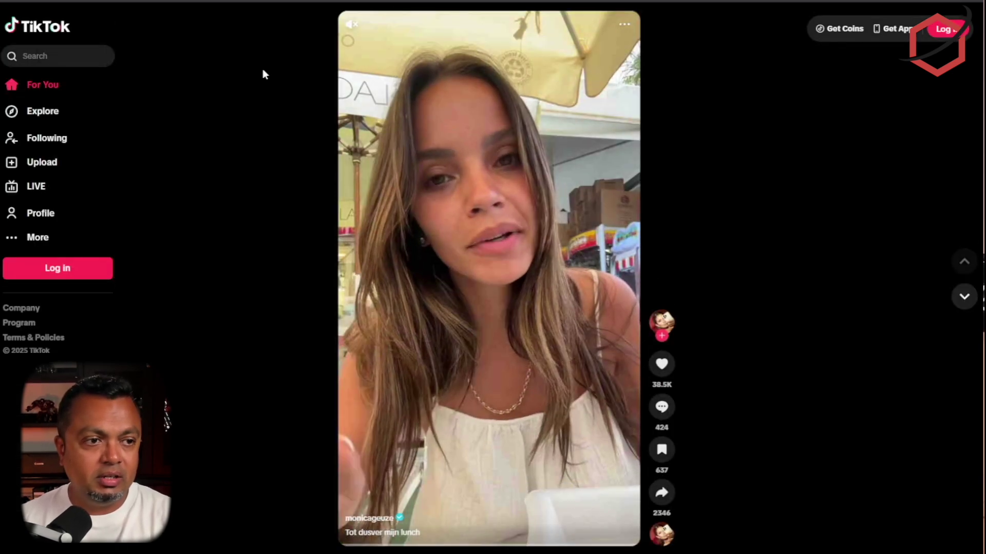
Step: Browse through several videos in the TikTok feed to test that the site's content loads
scroll(385, 131, down, 5)
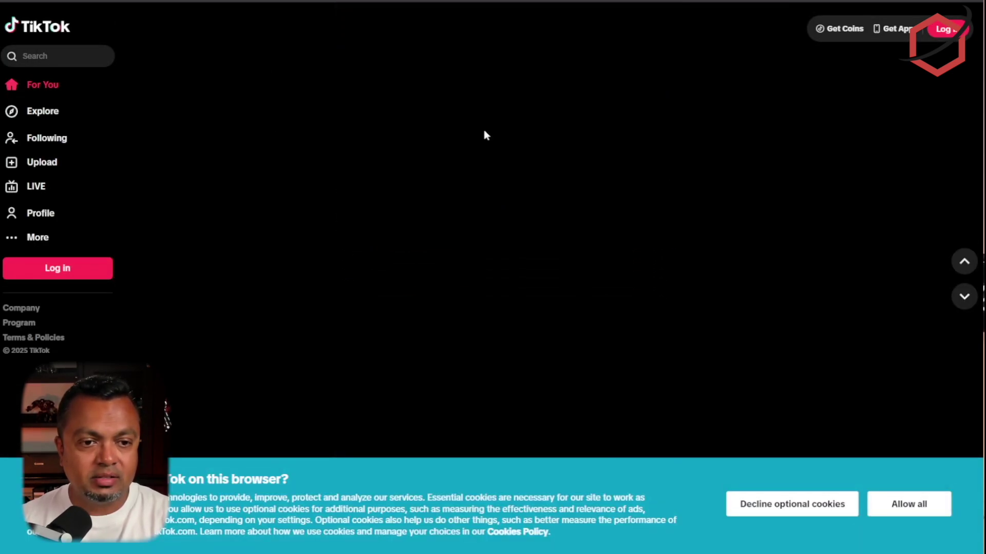
scroll(806, 185, down, 1)
scroll(801, 193, down, 1)
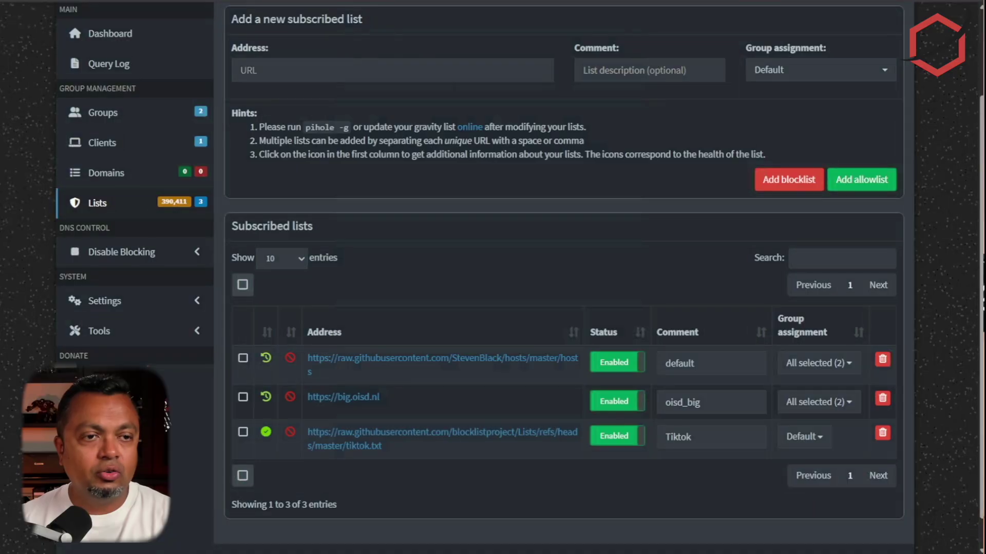
Step: Return to Pi-hole and examine the query log for TikTok domain requests and the client address that made them
click(152, 70)
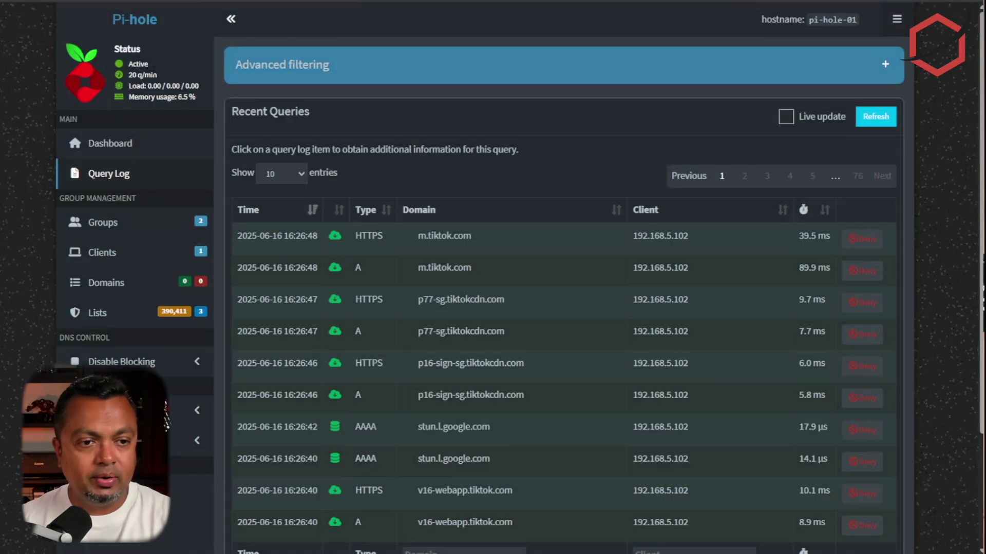
scroll(568, 241, down, 2)
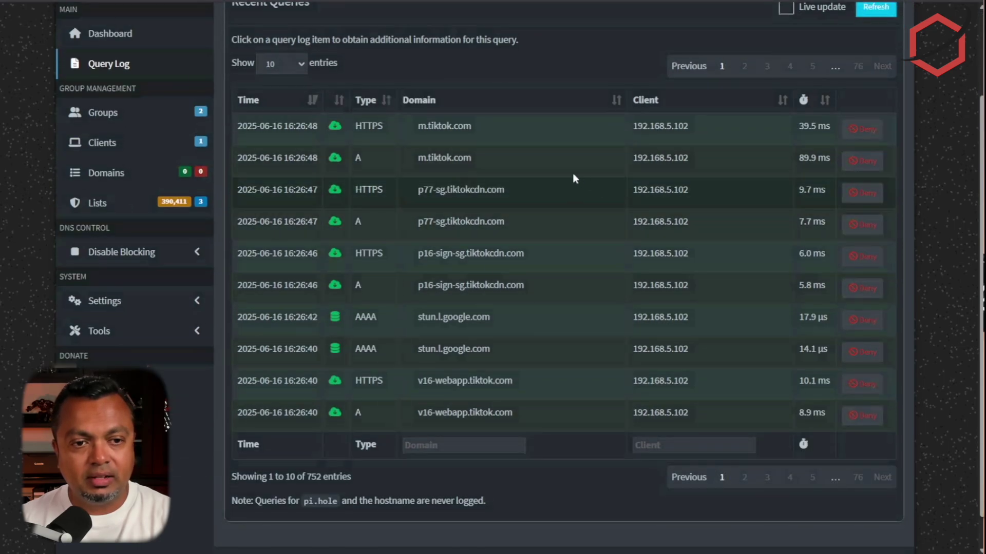
drag(633, 157, 695, 161)
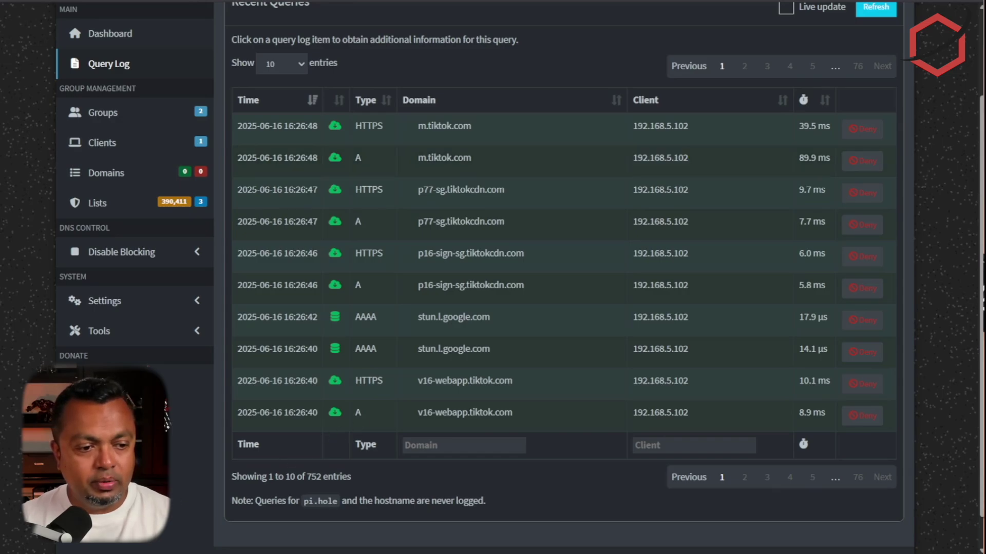
Step: Run ipconfig in Command Prompt to check this computer's IPv4 address against the client in the query log
text(ipconfig)
key(Return)
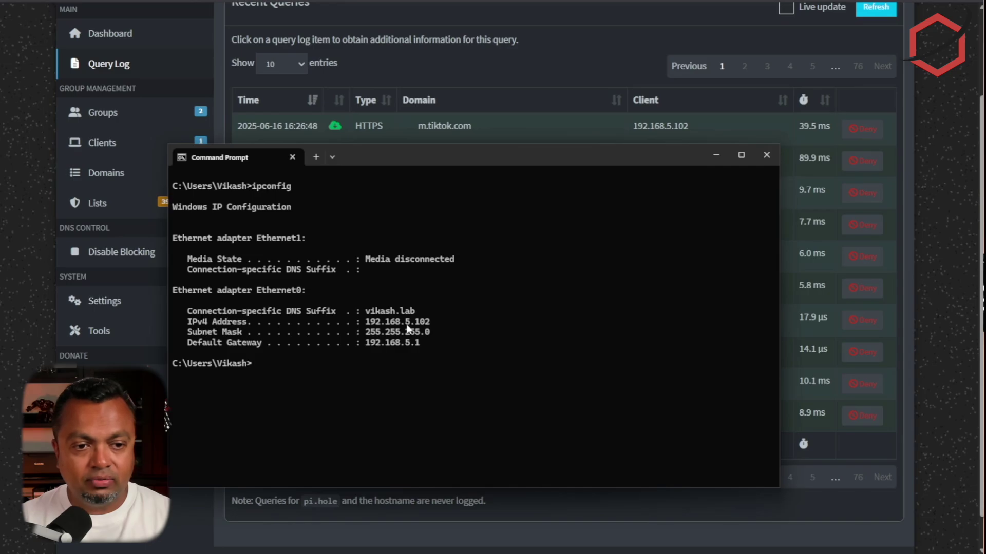
click(907, 284)
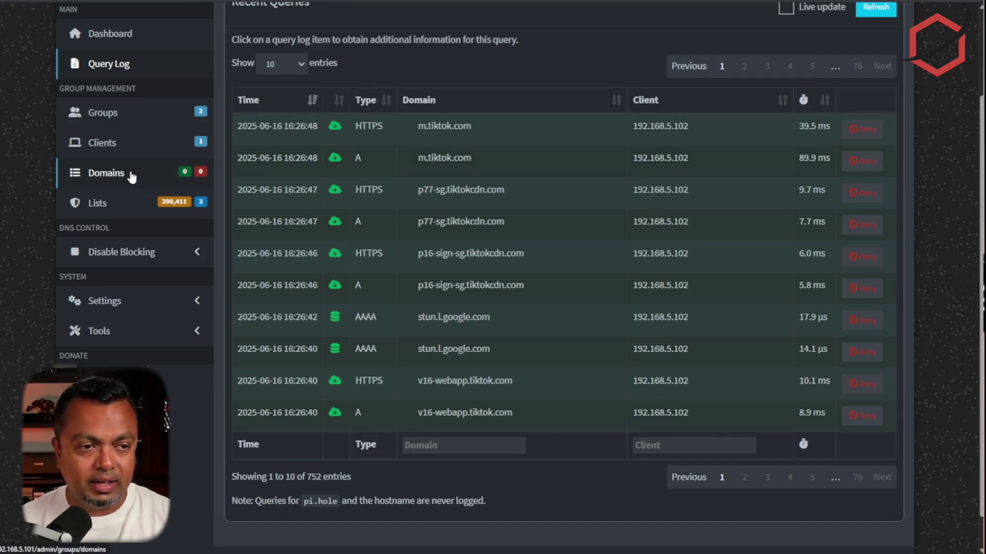
Step: Add the YT_Test group to the Tiktok blocklist's assignment alongside Default, apply it, and recheck the selected groups
click(110, 203)
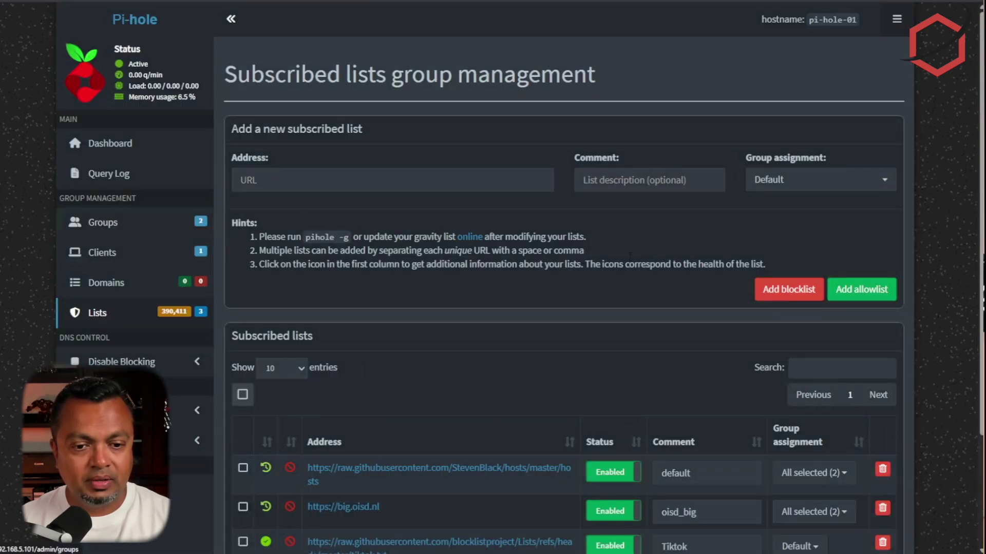
scroll(689, 315, down, 2)
click(810, 441)
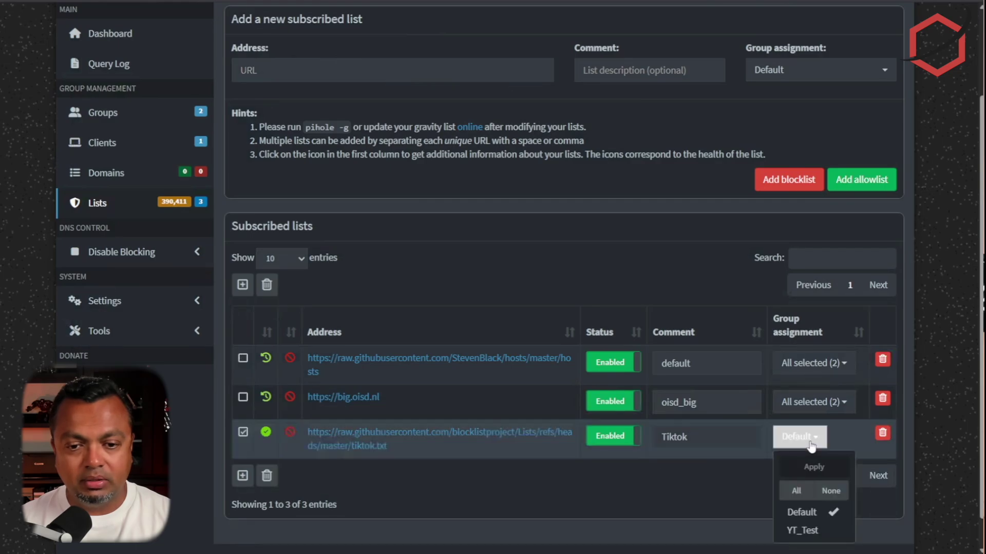
click(821, 532)
click(822, 467)
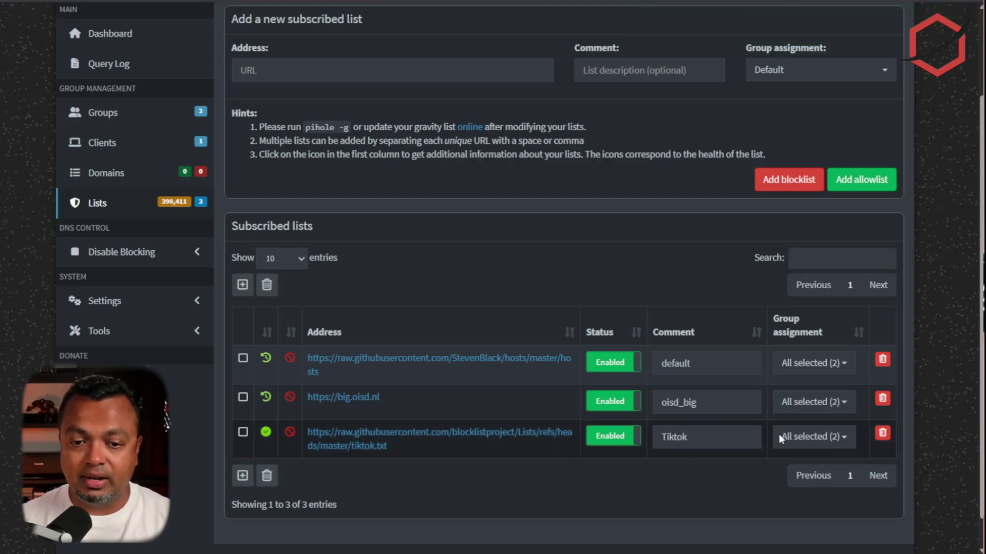
click(840, 437)
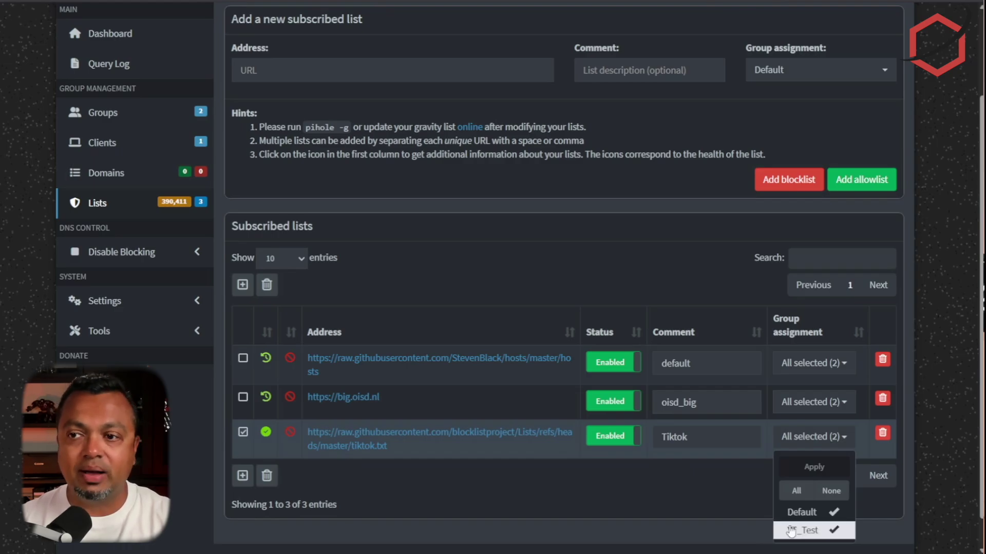
click(562, 494)
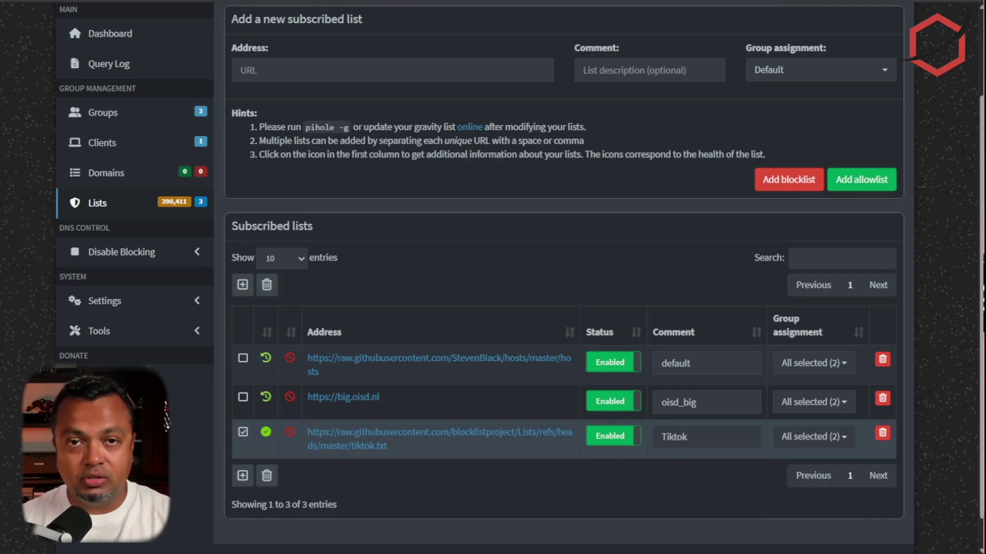
Step: Switch to Command Prompt and clear the DNS resolver cache with ipconfig /flushdns
key(alt+Tab)
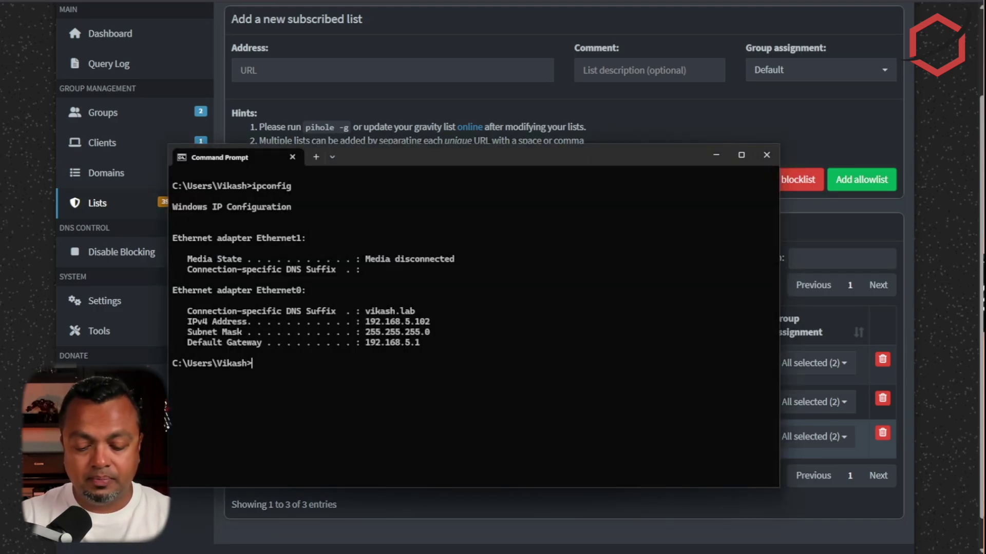
text(ipconfig)
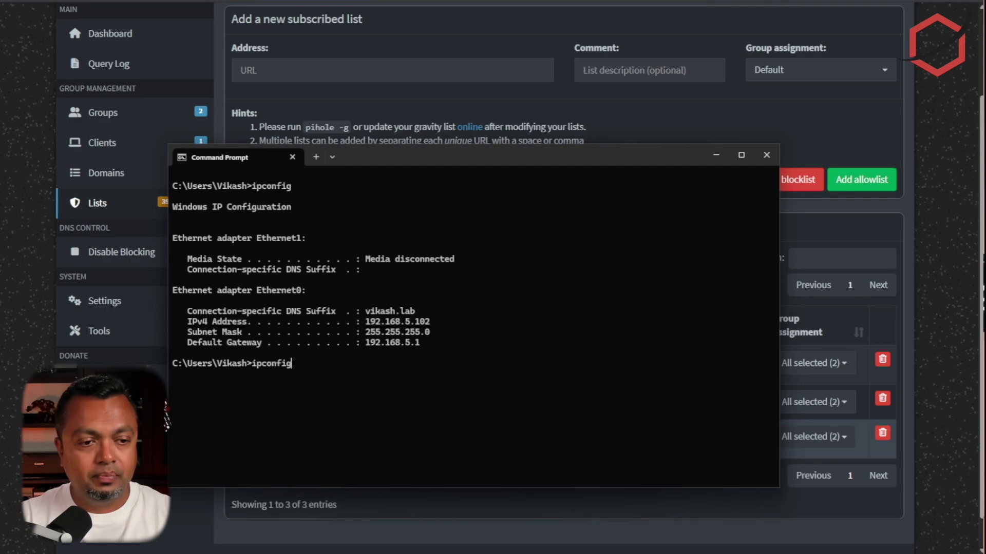
text( /flushdns)
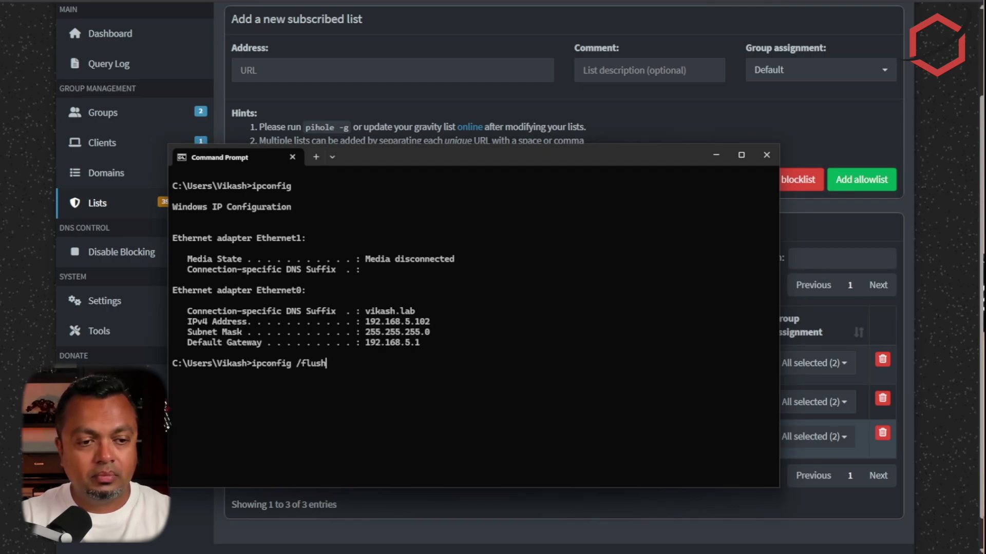
key(Return)
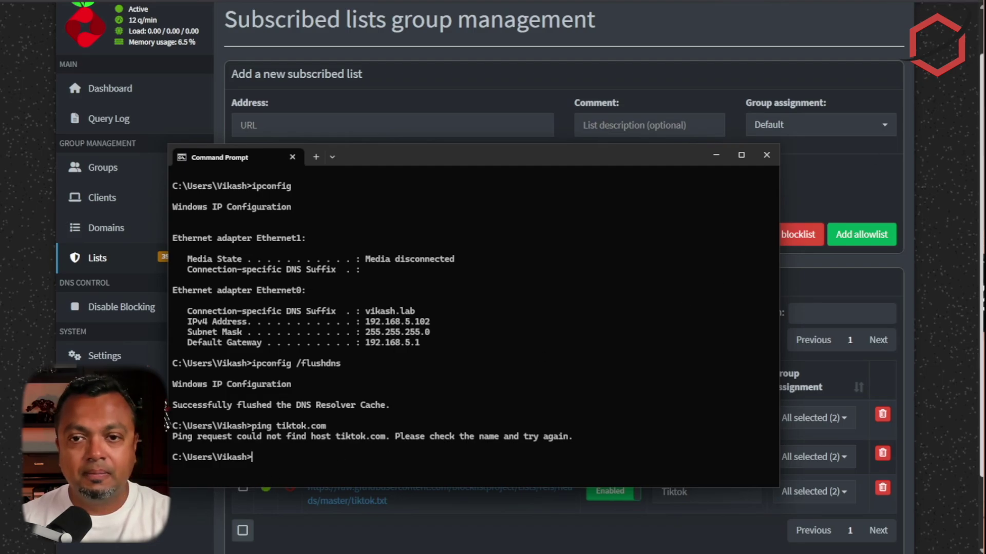
Step: Open a private window in the Brave browser and load tiktok.com to retest access from this client
click(963, 59)
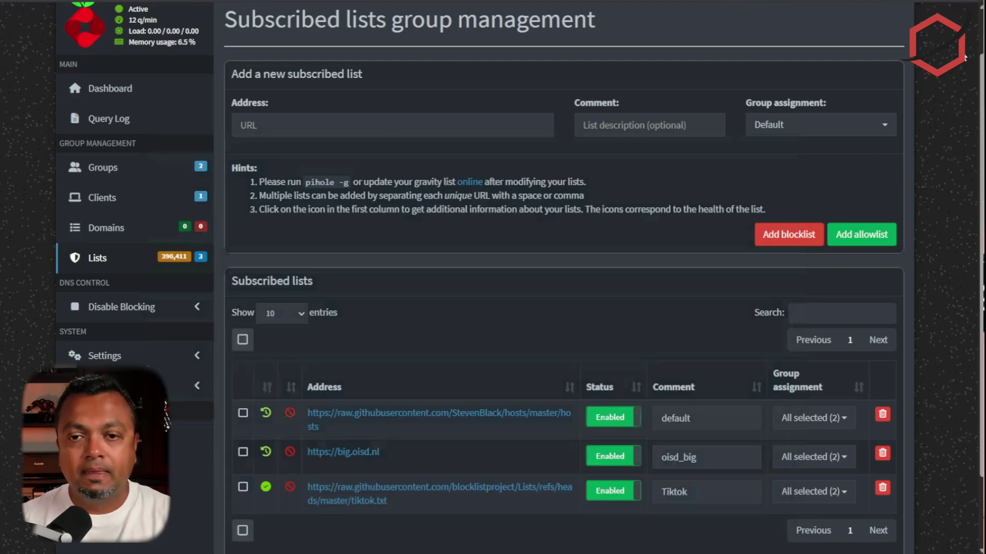
click(975, 3)
click(917, 41)
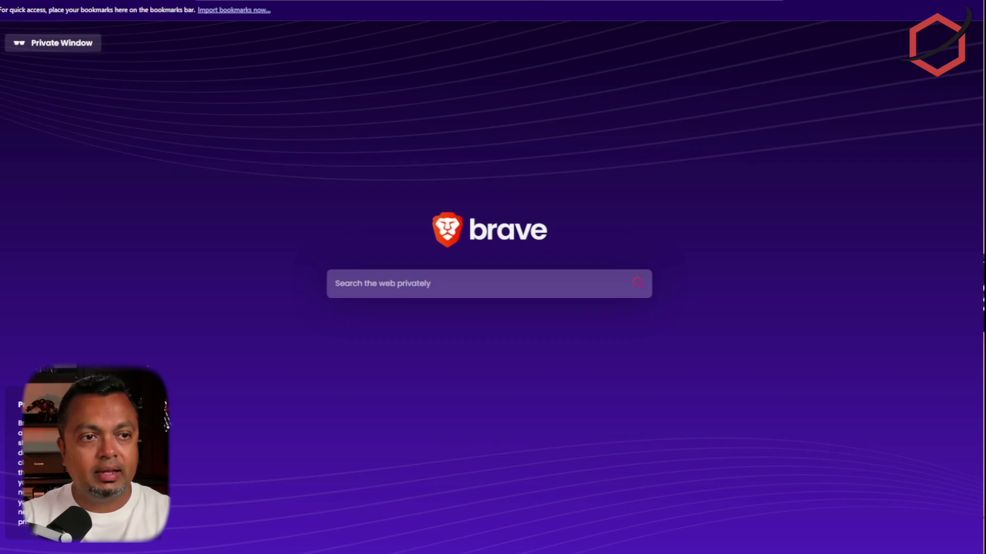
key(Return)
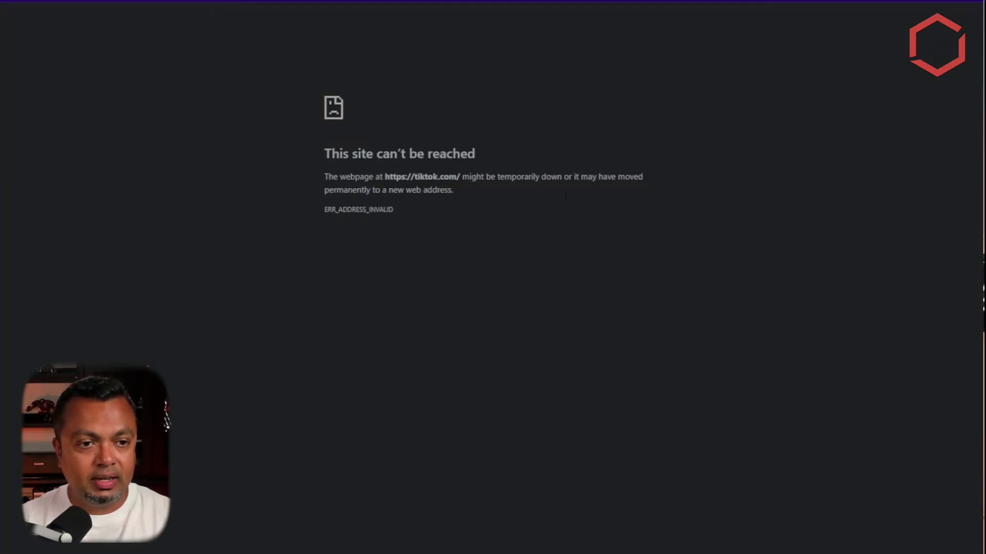
key(ctrl+a)
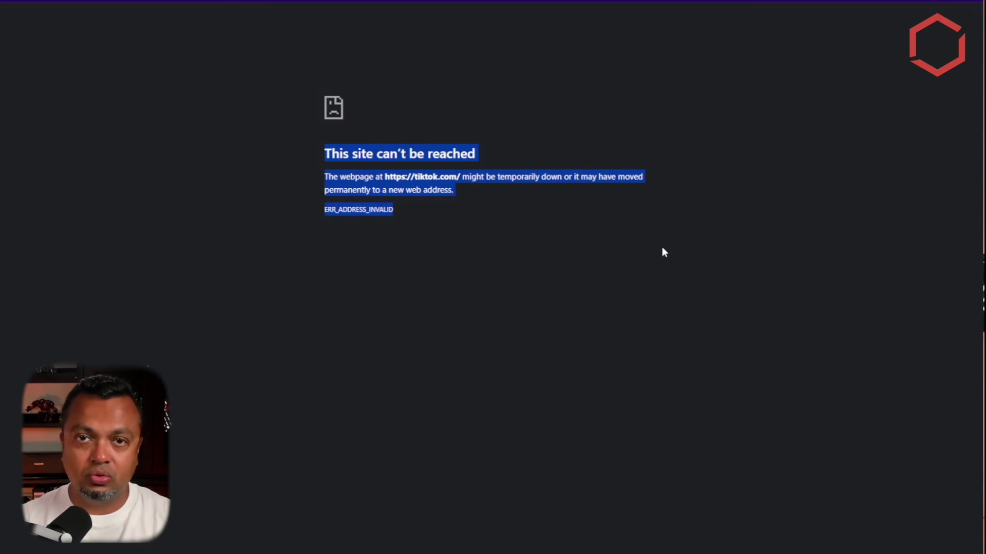
click(662, 248)
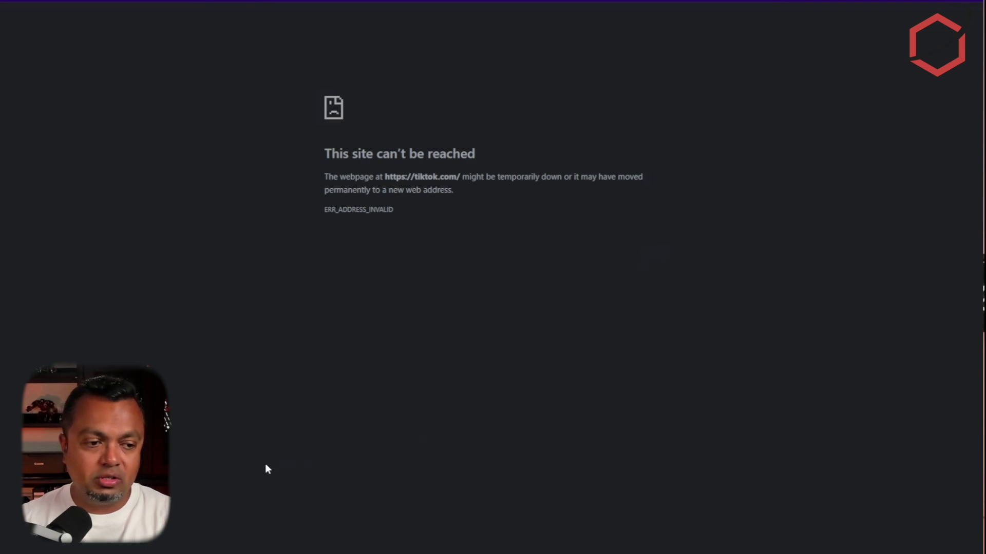
Step: Return to the Pi-hole window and inspect the details of the latest HTTPS query for tiktok.com in the query log
mouse_move(108, 549)
click(92, 505)
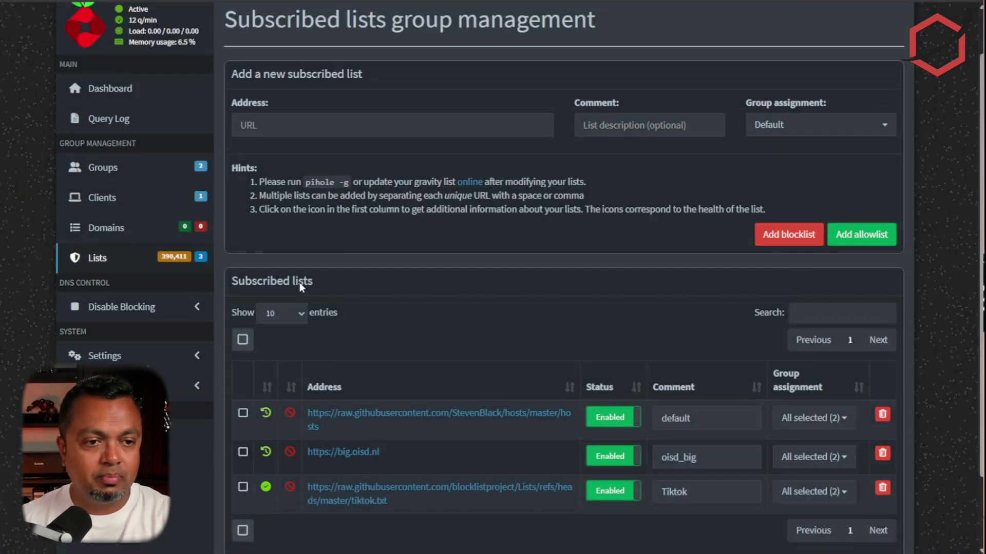
click(150, 123)
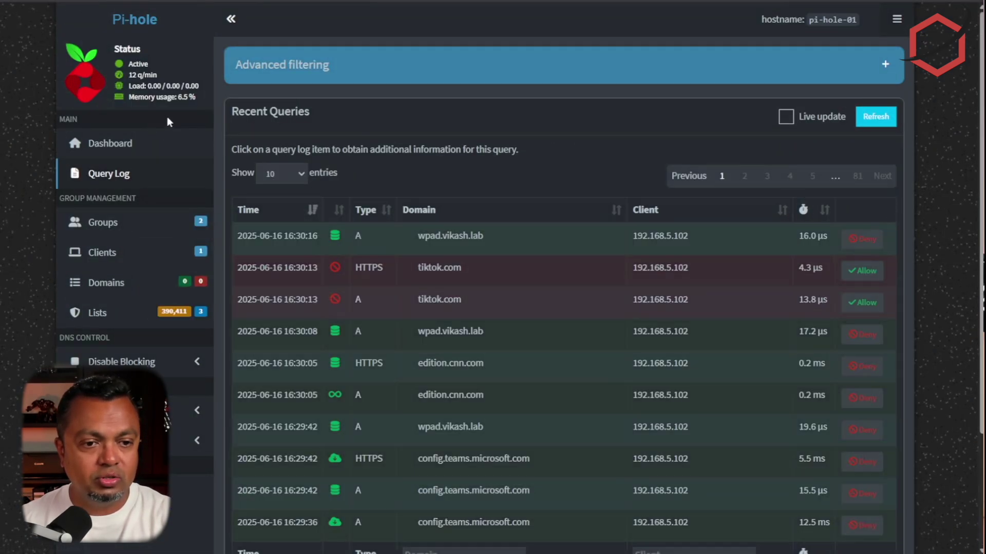
drag(421, 267, 496, 272)
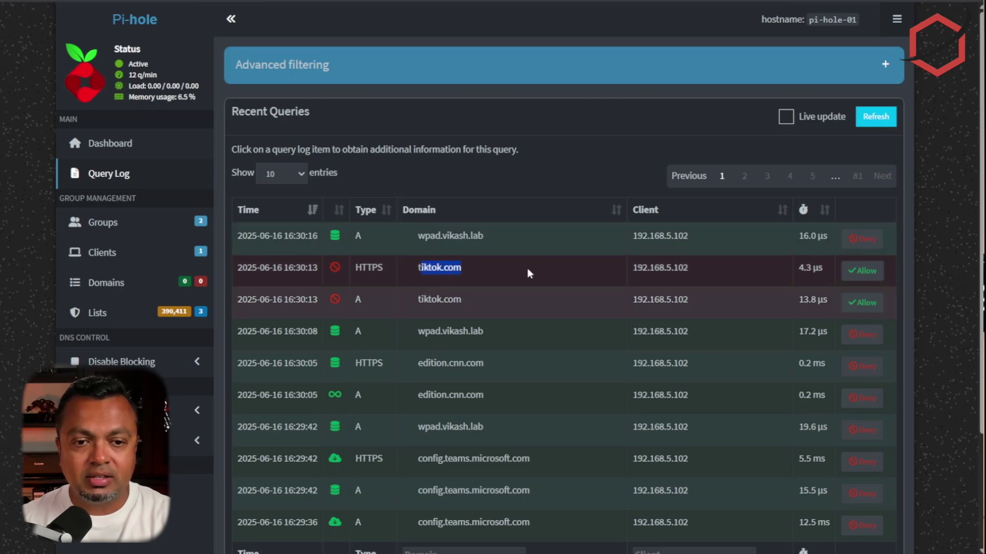
click(645, 273)
click(645, 274)
click(644, 274)
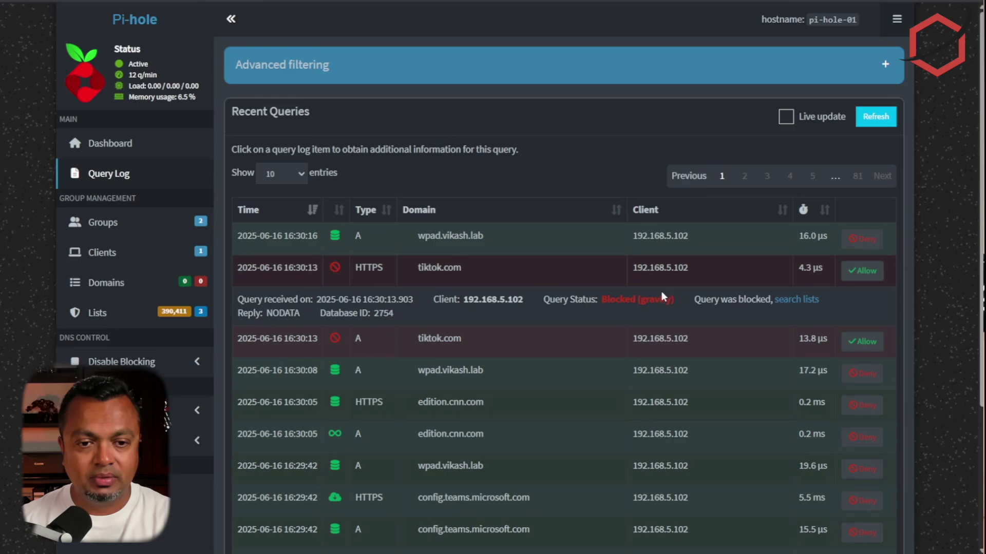